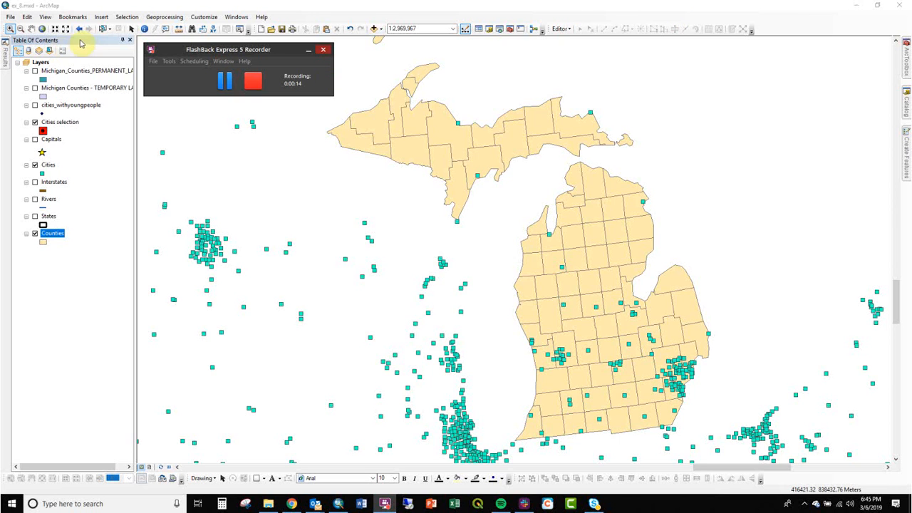
- Box-select clusters of cities west of Michigan with the Select Features tool
{"action": "left_click", "coordinate": [107, 30]}
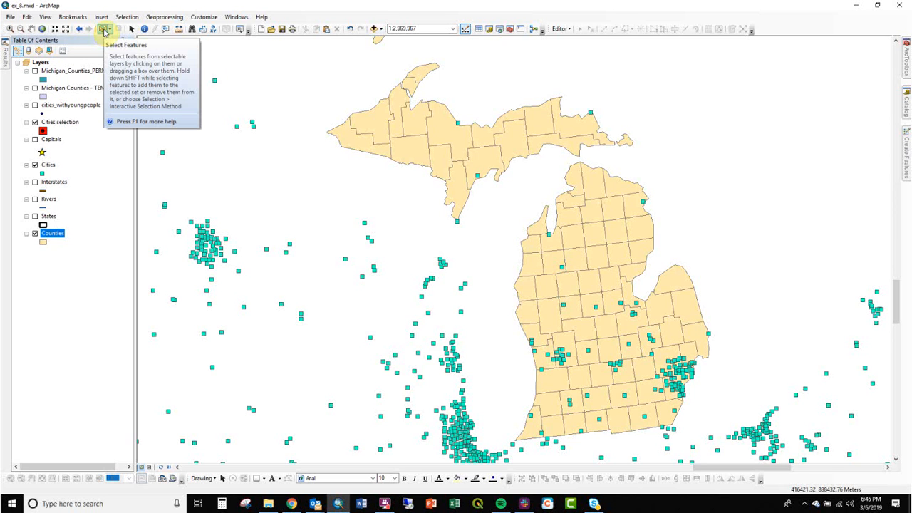
{"action": "left_click", "coordinate": [105, 31]}
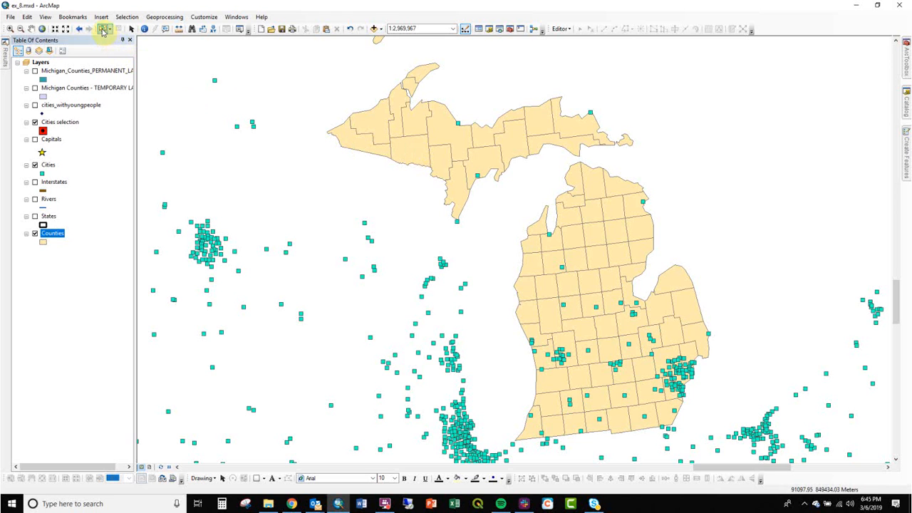
{"action": "left_click_drag", "start_coordinate": [293, 184], "coordinate": [344, 229]}
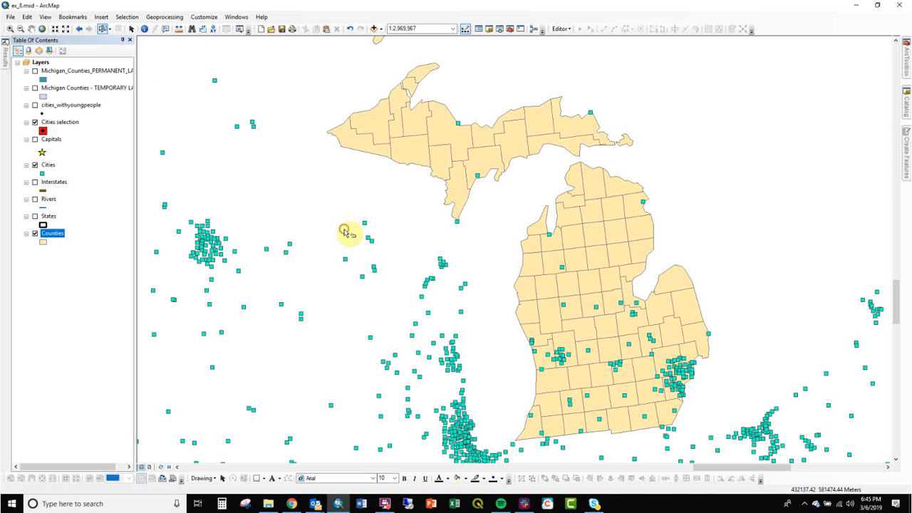
{"action": "left_click_drag", "start_coordinate": [338, 198], "coordinate": [391, 283]}
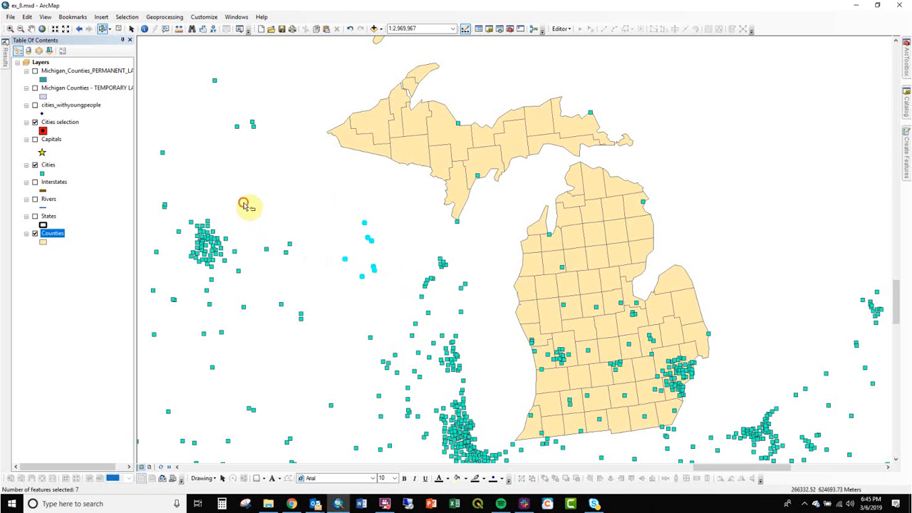
{"action": "left_click_drag", "start_coordinate": [161, 173], "coordinate": [243, 268]}
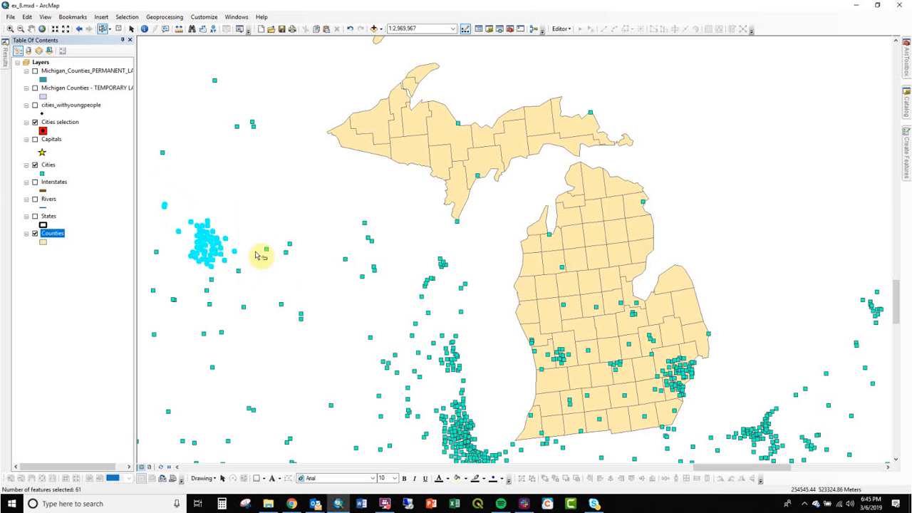
- Select two adjoining counties at the western end of Michigan's Upper Peninsula and view them in the Counties attribute table
{"action": "left_click", "coordinate": [404, 155]}
{"action": "left_click", "coordinate": [363, 133]}
{"action": "right_click", "coordinate": [61, 238]}
{"action": "left_click", "coordinate": [102, 260]}
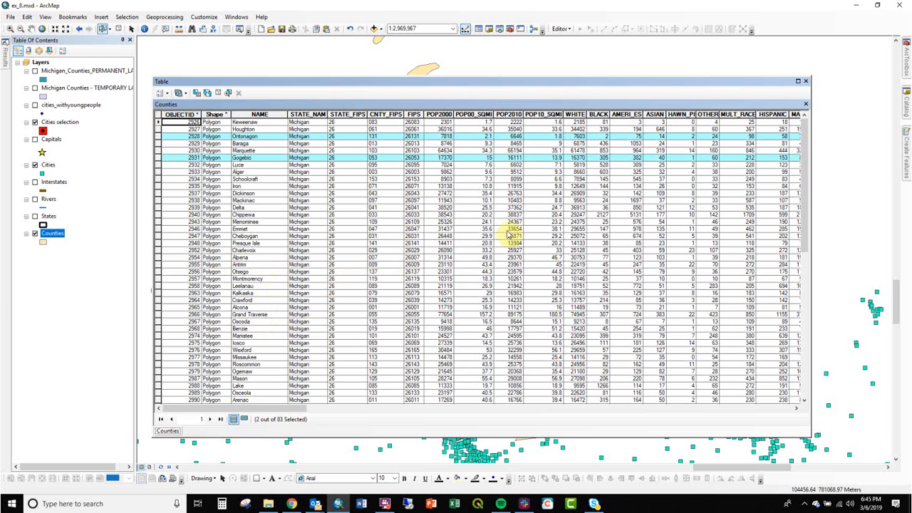
{"action": "left_click", "coordinate": [805, 80]}
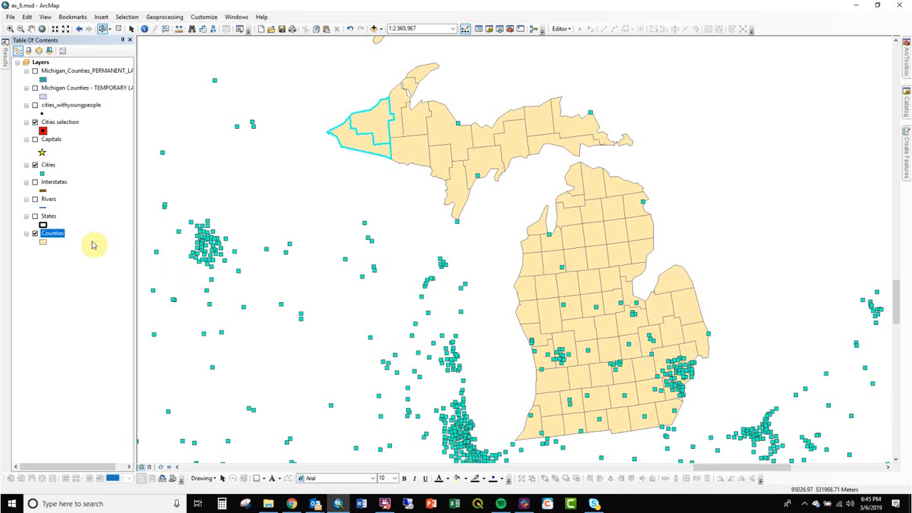
- Remove the Michigan definition query from the Counties layer
{"action": "left_click", "coordinate": [52, 232]}
{"action": "double_click", "coordinate": [52, 232]}
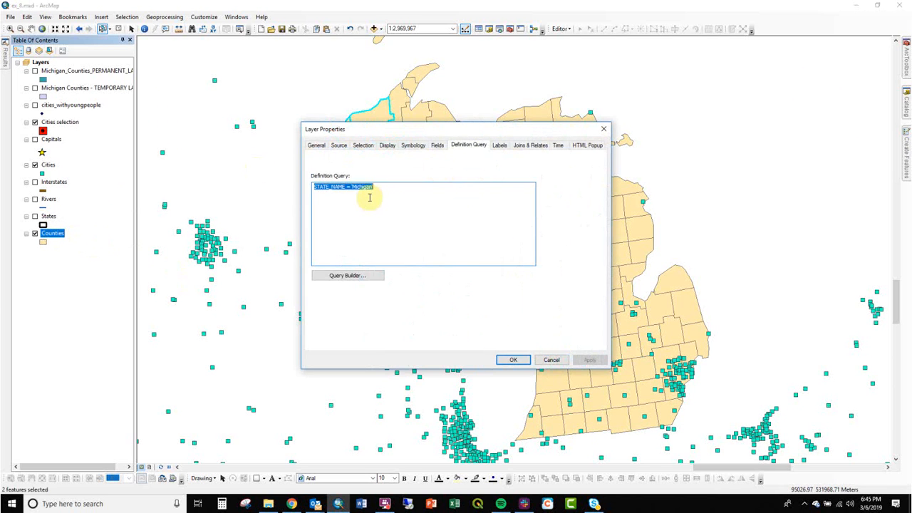
{"action": "key", "text": "Delete"}
{"action": "left_click", "coordinate": [514, 360]}
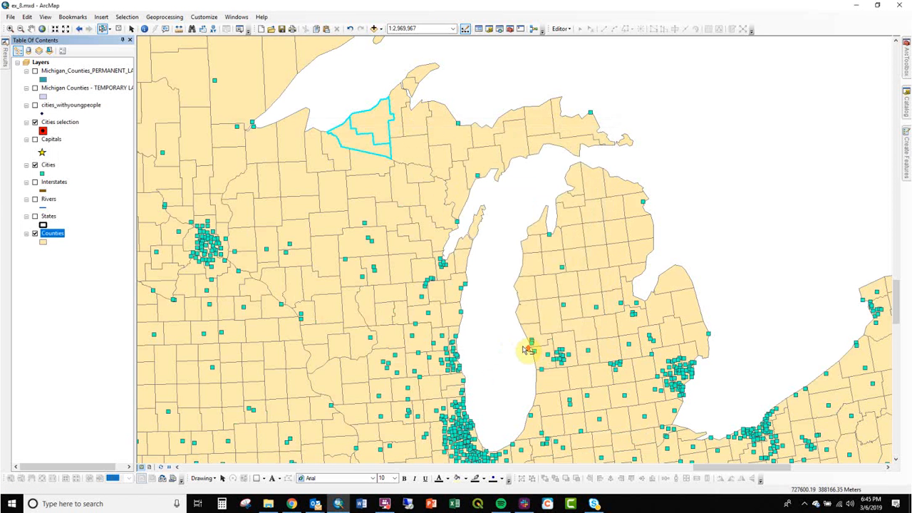
- Box-select the cities and counties all around Lake Michigan and clear the selection
{"action": "scroll", "coordinate": [687, 210], "scroll_direction": "up", "scroll_amount": 2}
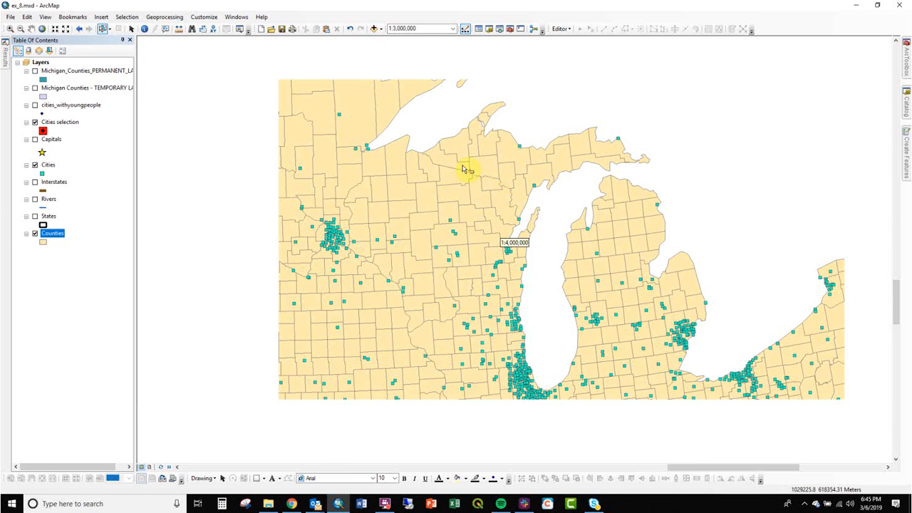
{"action": "left_click_drag", "start_coordinate": [419, 107], "coordinate": [709, 413]}
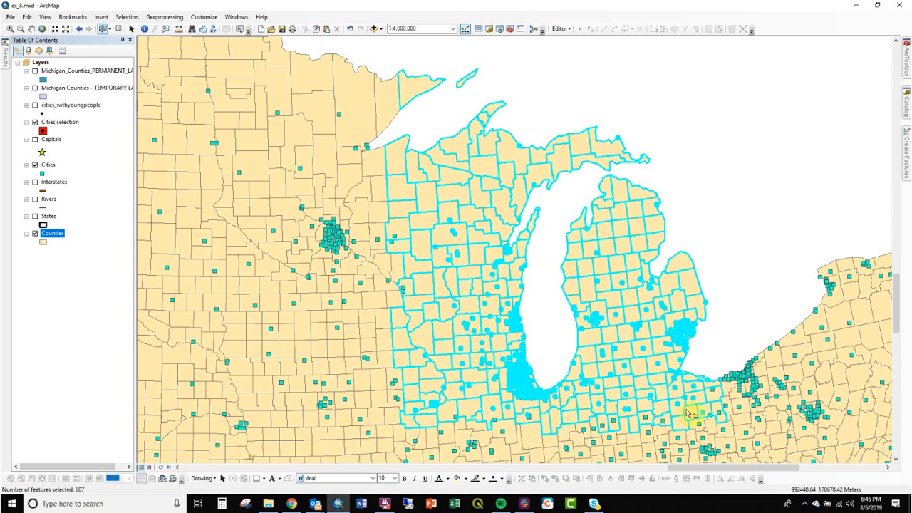
{"action": "left_click", "coordinate": [741, 255]}
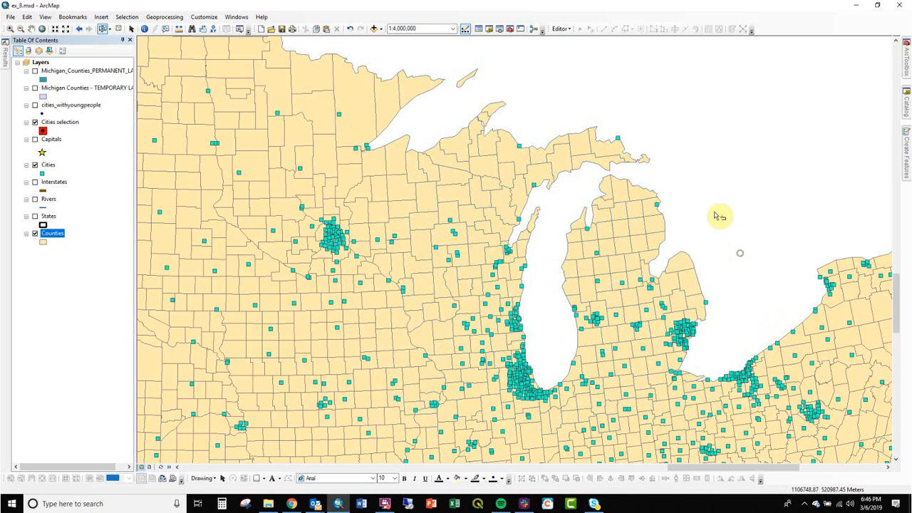
- Select the counties of Michigan's Upper and Lower Peninsulas, adding the southern ones individually, and clear the selection
{"action": "left_click_drag", "start_coordinate": [510, 120], "coordinate": [626, 166]}
{"action": "left_click_drag", "start_coordinate": [583, 193], "coordinate": [698, 335]}
{"action": "left_click", "coordinate": [639, 370], "text": "shift"}
{"action": "left_click", "coordinate": [624, 368], "text": "shift"}
{"action": "left_click", "coordinate": [619, 357], "text": "shift"}
{"action": "left_click", "coordinate": [602, 358], "text": "shift"}
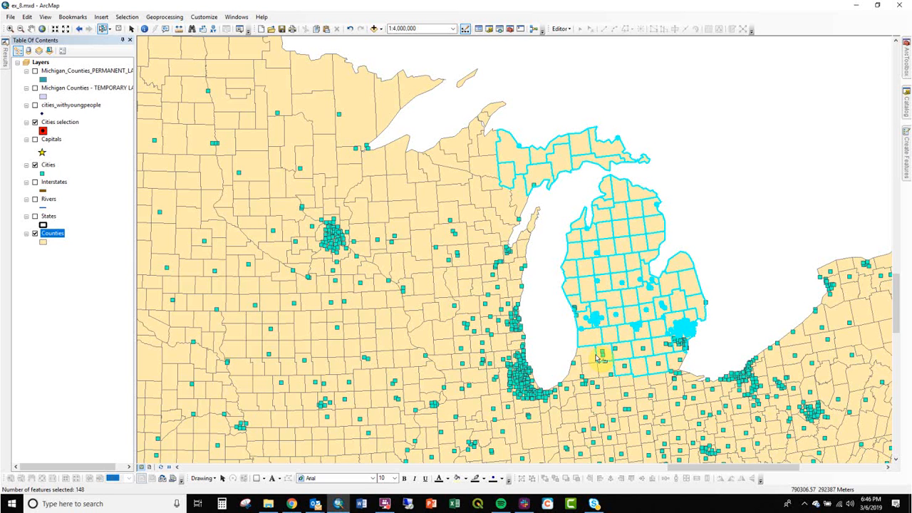
{"action": "left_click", "coordinate": [690, 204]}
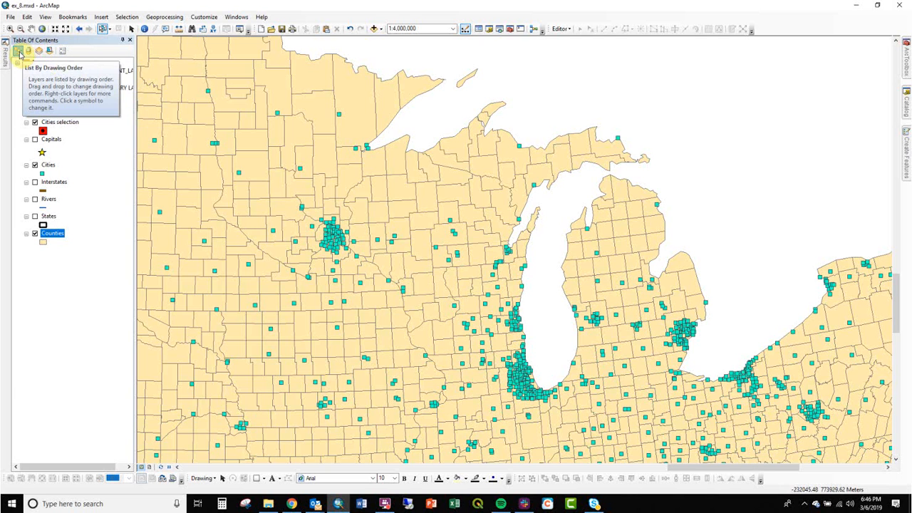
- Look through the layers listed by source and by selection, and return to listing by drawing order
{"action": "left_click", "coordinate": [29, 52]}
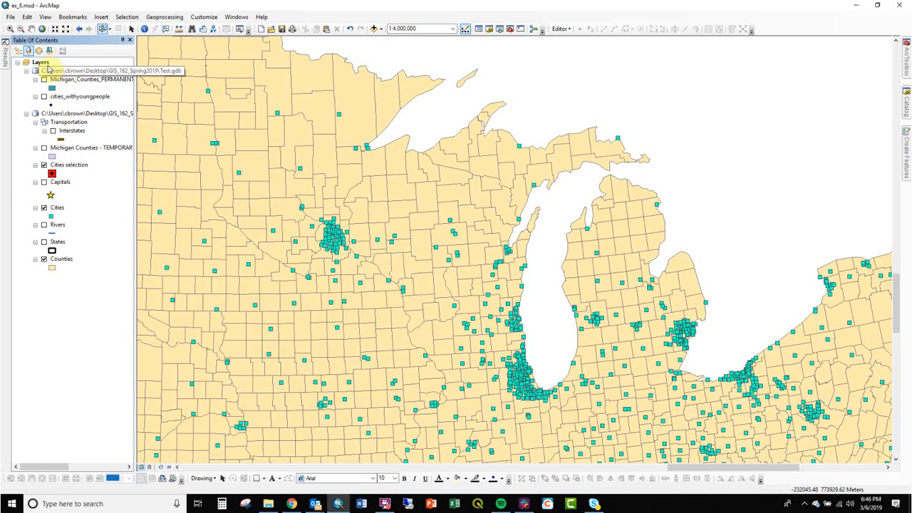
{"action": "left_click", "coordinate": [45, 70]}
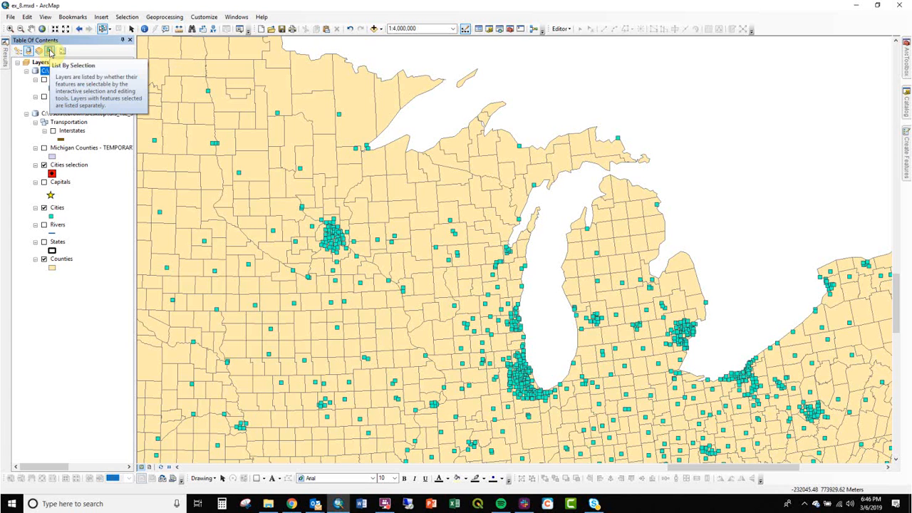
{"action": "left_click", "coordinate": [50, 52]}
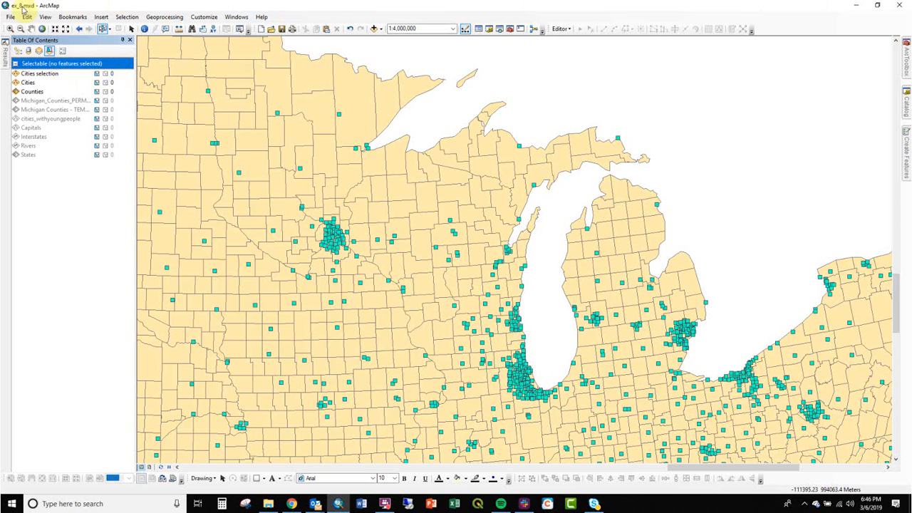
{"action": "left_click", "coordinate": [18, 52]}
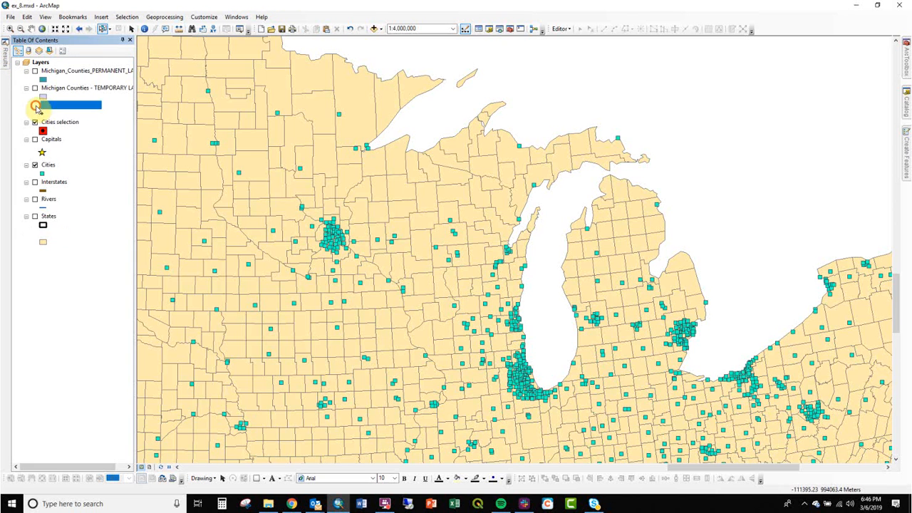
- Turn on all layers, box-select features across Wisconsin and western Lake Michigan, and clear the selection
{"action": "left_click", "coordinate": [35, 106], "text": "ctrl"}
{"action": "left_click_drag", "start_coordinate": [421, 117], "coordinate": [559, 319]}
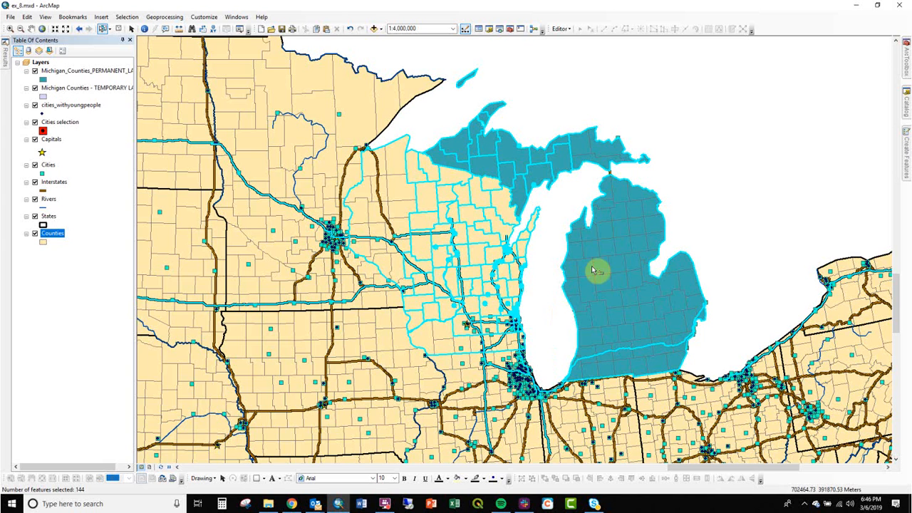
{"action": "left_click", "coordinate": [744, 208]}
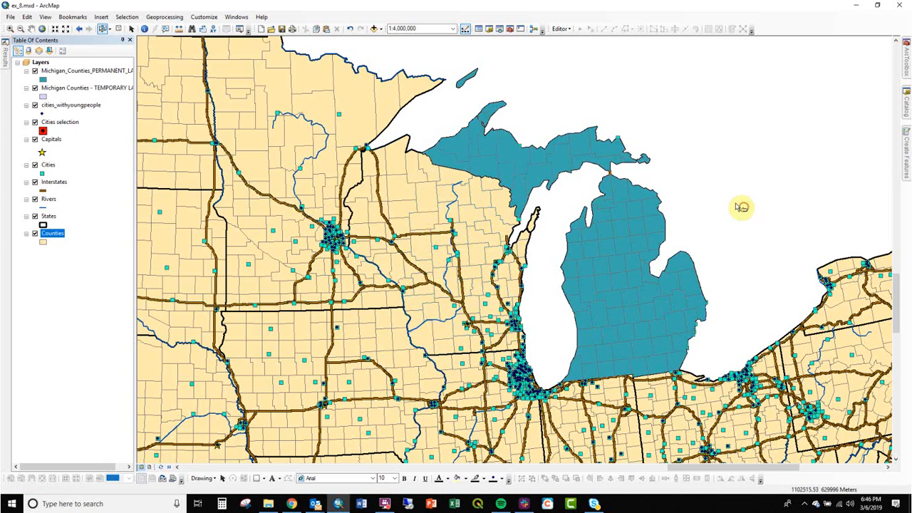
- Make Counties the only selectable layer and box-select counties across Minnesota and Wisconsin
{"action": "right_click", "coordinate": [55, 233]}
{"action": "mouse_move", "coordinate": [109, 329]}
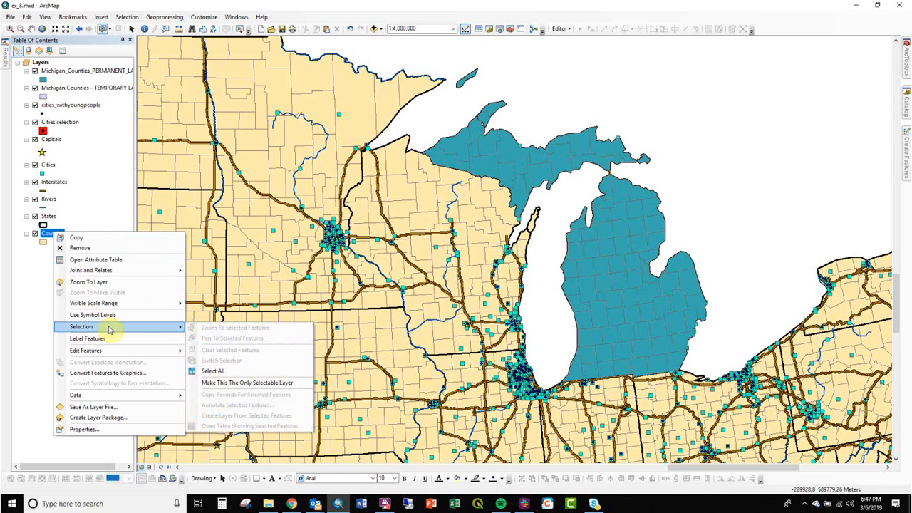
{"action": "left_click", "coordinate": [262, 384]}
{"action": "left_click_drag", "start_coordinate": [310, 95], "coordinate": [528, 296]}
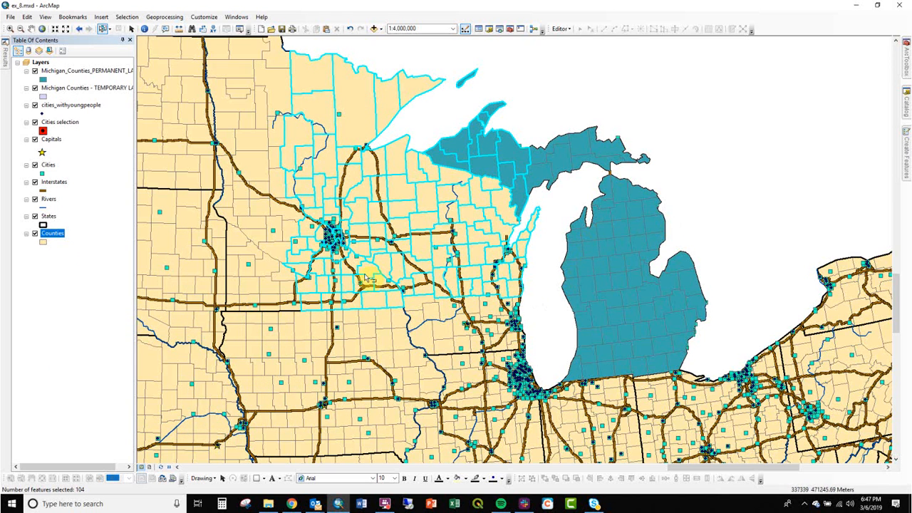
{"action": "left_click_drag", "start_coordinate": [420, 139], "coordinate": [300, 325]}
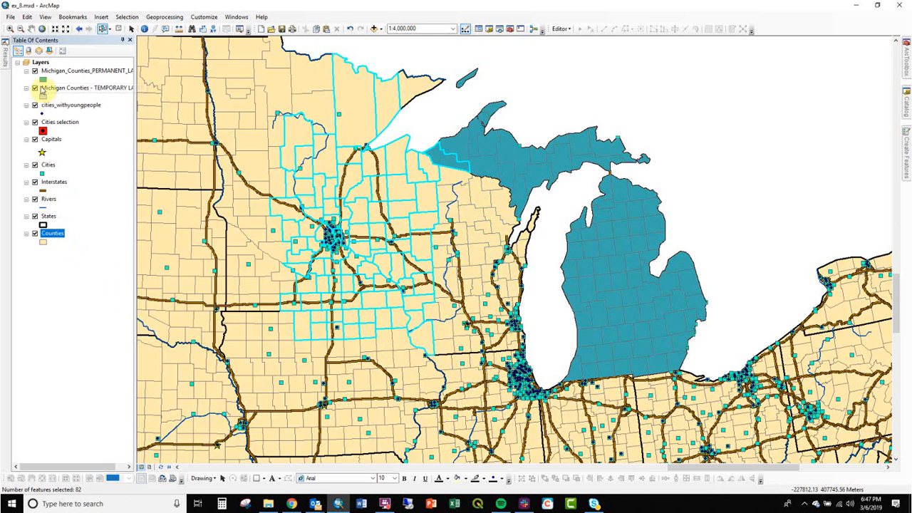
- Make the Cities layer selectable as well and box-select features in the central and eastern Upper Peninsula
{"action": "left_click", "coordinate": [50, 52]}
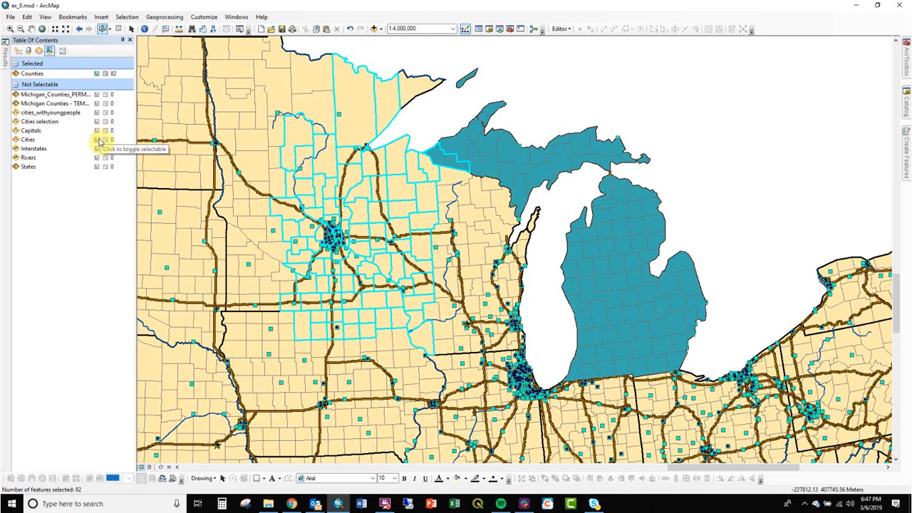
{"action": "left_click", "coordinate": [98, 141]}
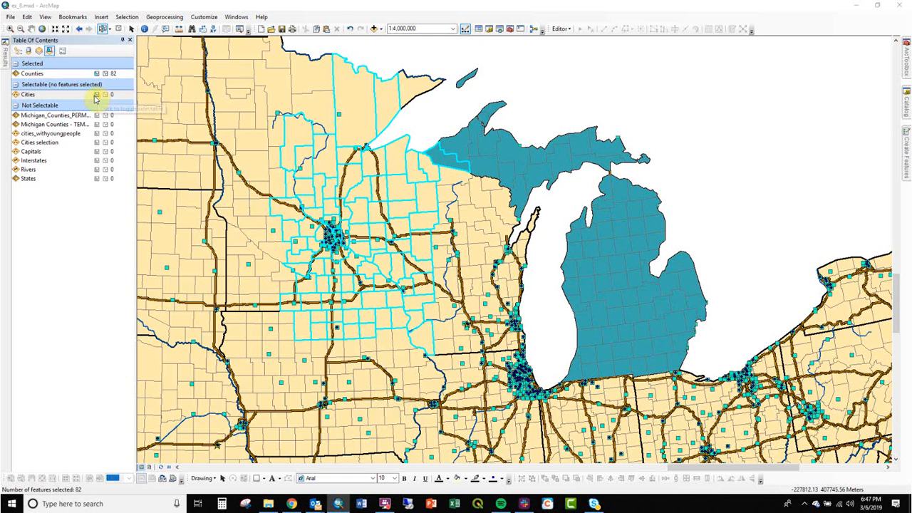
{"action": "left_click_drag", "start_coordinate": [574, 102], "coordinate": [499, 175]}
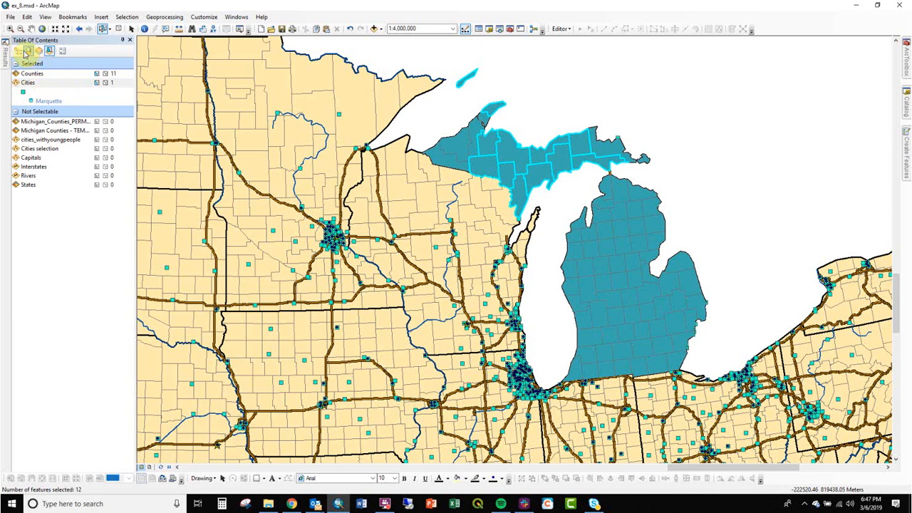
- Hide the permanent and temporary Michigan Counties layers and box-select only the cities and counties in southeast Michigan
{"action": "left_click", "coordinate": [18, 51]}
{"action": "left_click", "coordinate": [35, 70]}
{"action": "left_click", "coordinate": [35, 87]}
{"action": "left_click", "coordinate": [35, 88]}
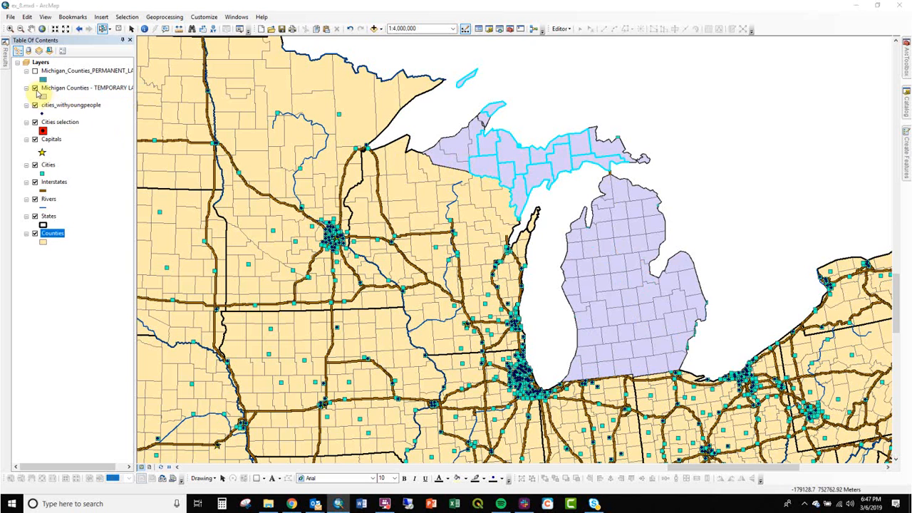
{"action": "left_click", "coordinate": [612, 88]}
{"action": "left_click_drag", "start_coordinate": [716, 320], "coordinate": [676, 360]}
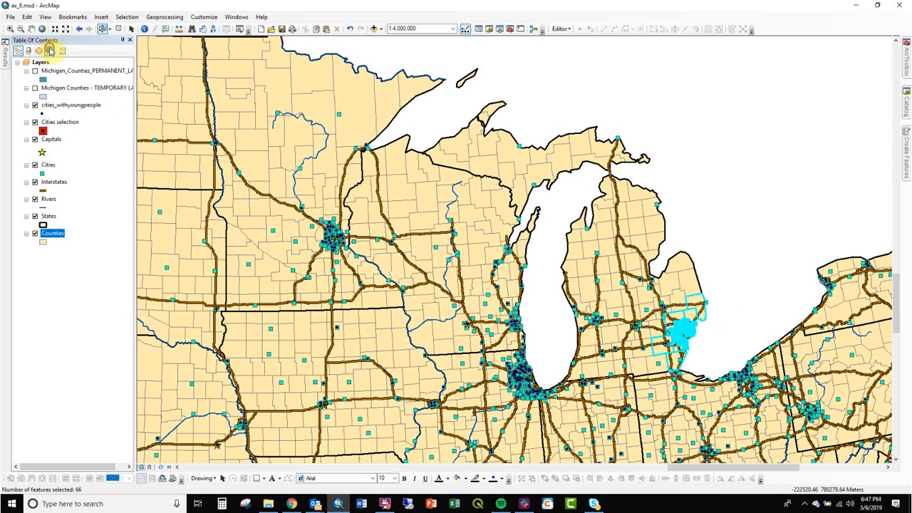
- Make the Interstates layer selectable and box-select the cities, counties and interstates across southeast Michigan
{"action": "left_click", "coordinate": [50, 51]}
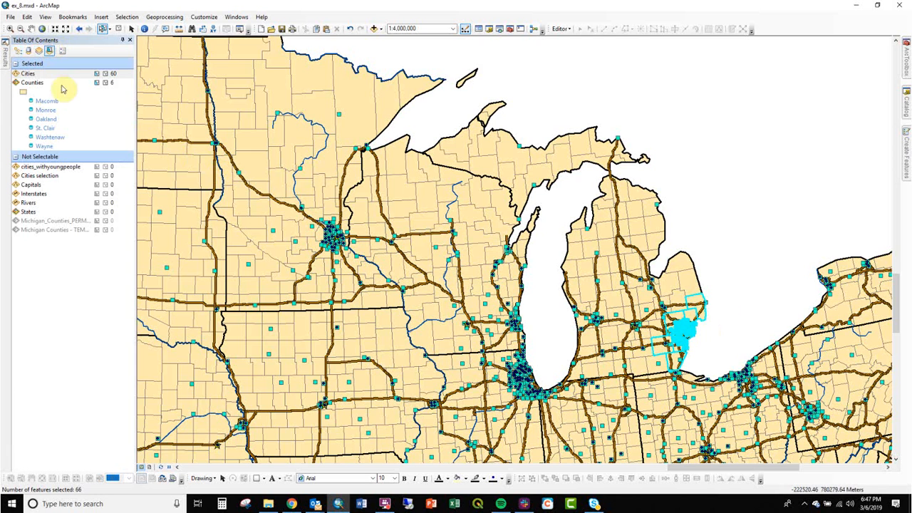
{"action": "left_click", "coordinate": [97, 195]}
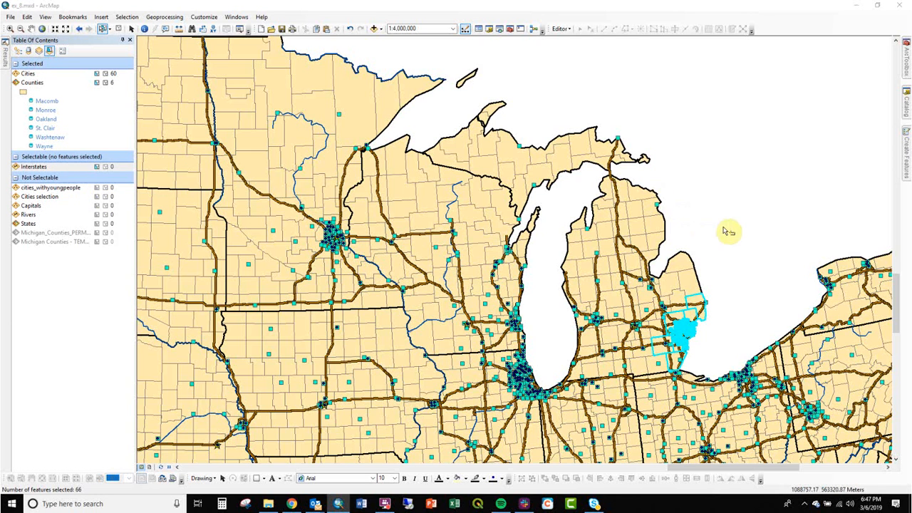
{"action": "left_click_drag", "start_coordinate": [734, 287], "coordinate": [657, 372]}
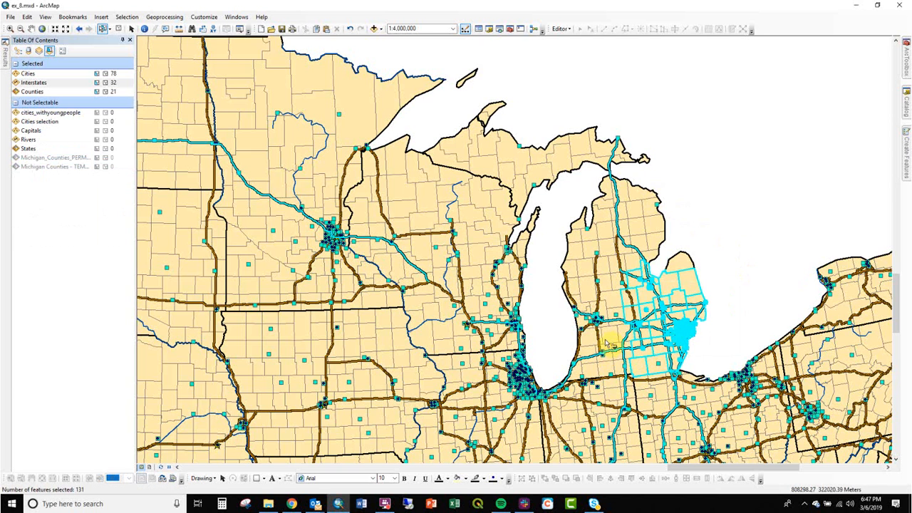
- Clear the selected Interstates and Counties features and make both layers non-selectable, keeping the Cities selection
{"action": "left_click", "coordinate": [94, 84]}
{"action": "left_click", "coordinate": [98, 92]}
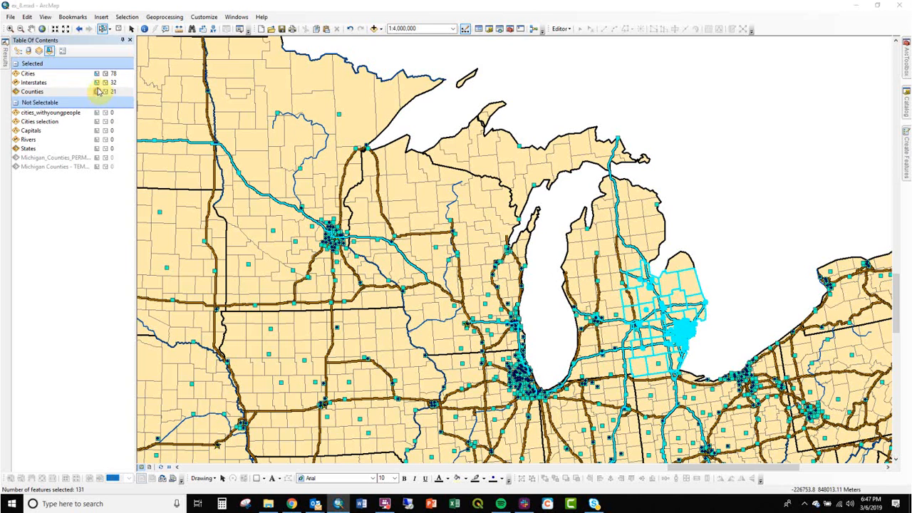
{"action": "left_click", "coordinate": [105, 84]}
{"action": "left_click", "coordinate": [106, 84]}
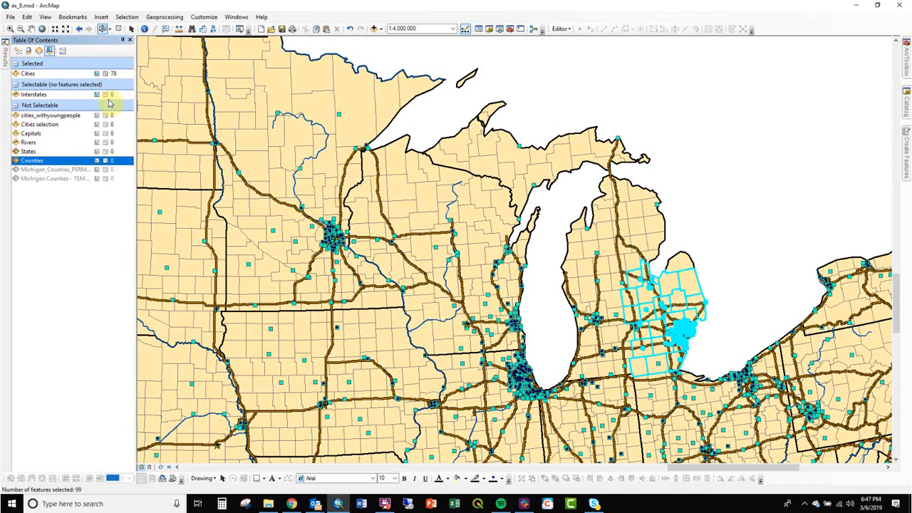
{"action": "left_click", "coordinate": [106, 95]}
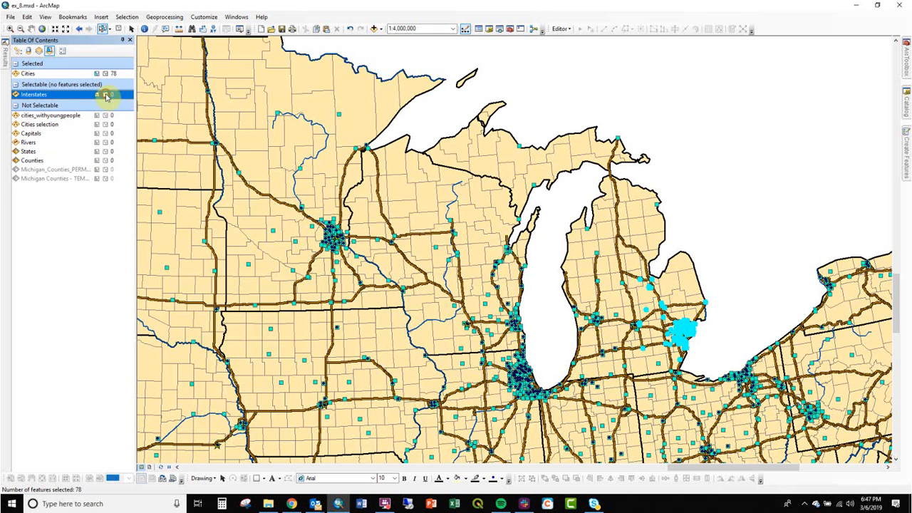
{"action": "left_click", "coordinate": [98, 96]}
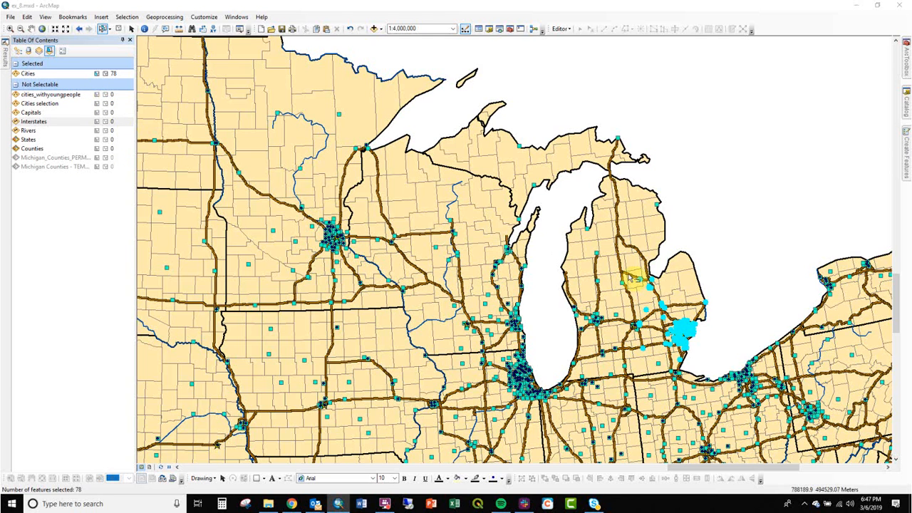
- Box-select only cities in southeast Michigan, western Lower Michigan and central Minnesota, one area after another
{"action": "left_click_drag", "start_coordinate": [726, 281], "coordinate": [656, 336]}
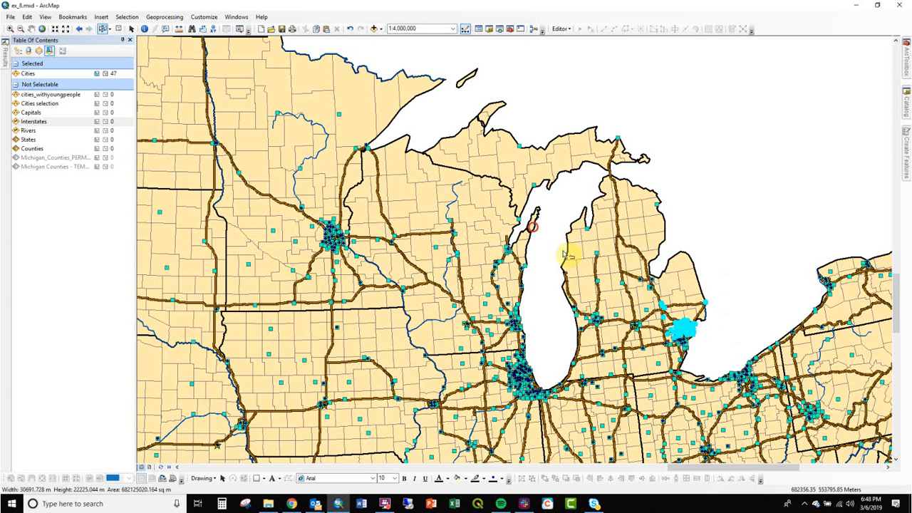
{"action": "left_click_drag", "start_coordinate": [537, 224], "coordinate": [630, 334]}
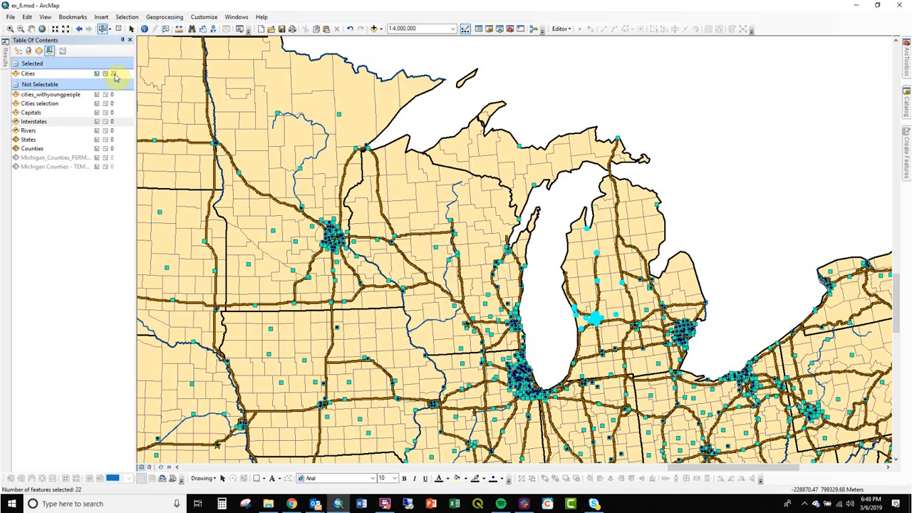
{"action": "left_click_drag", "start_coordinate": [273, 142], "coordinate": [349, 208]}
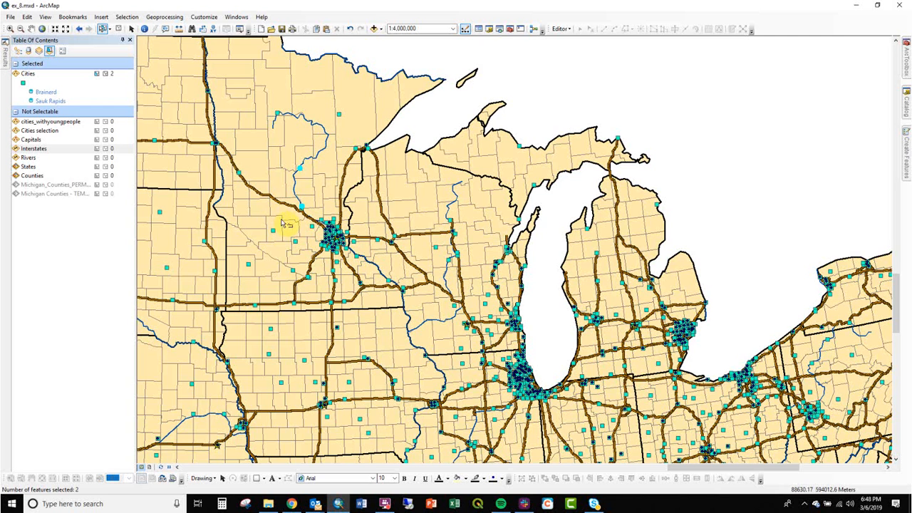
- Switch to selecting by circle and select cities around central Minnesota, eastern Wisconsin and the Chicago area in turn
{"action": "left_click", "coordinate": [112, 29]}
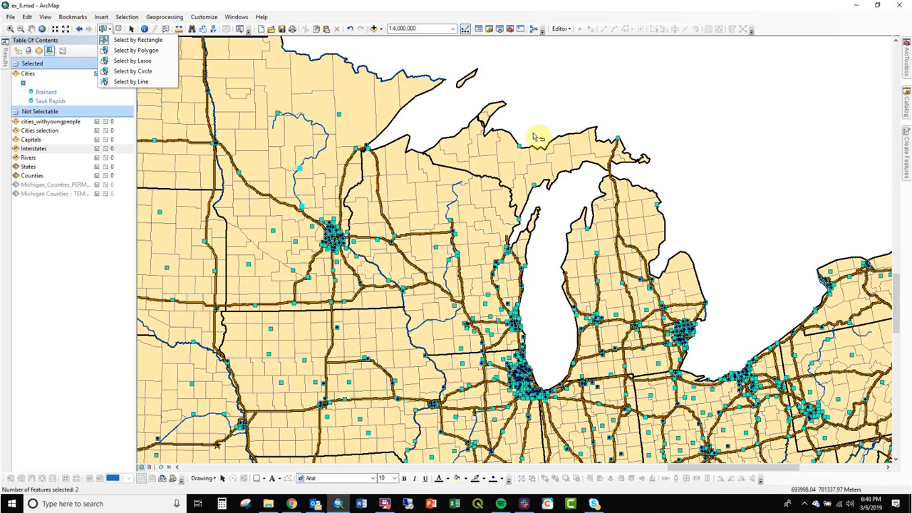
{"action": "left_click", "coordinate": [144, 71]}
{"action": "mouse_move", "coordinate": [273, 143]}
{"action": "left_mouse_down"}
{"action": "mouse_move", "coordinate": [364, 203]}
{"action": "mouse_move", "coordinate": [335, 192]}
{"action": "left_mouse_up"}
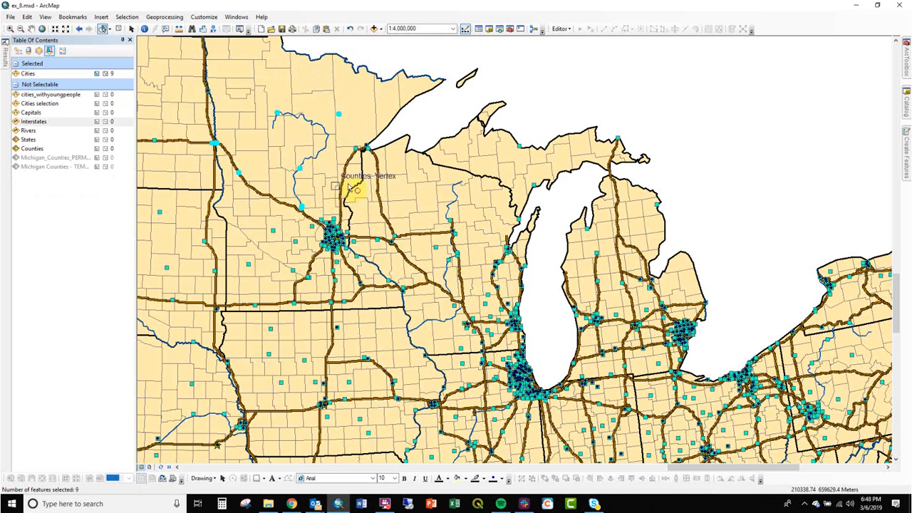
{"action": "left_click_drag", "start_coordinate": [447, 264], "coordinate": [510, 303]}
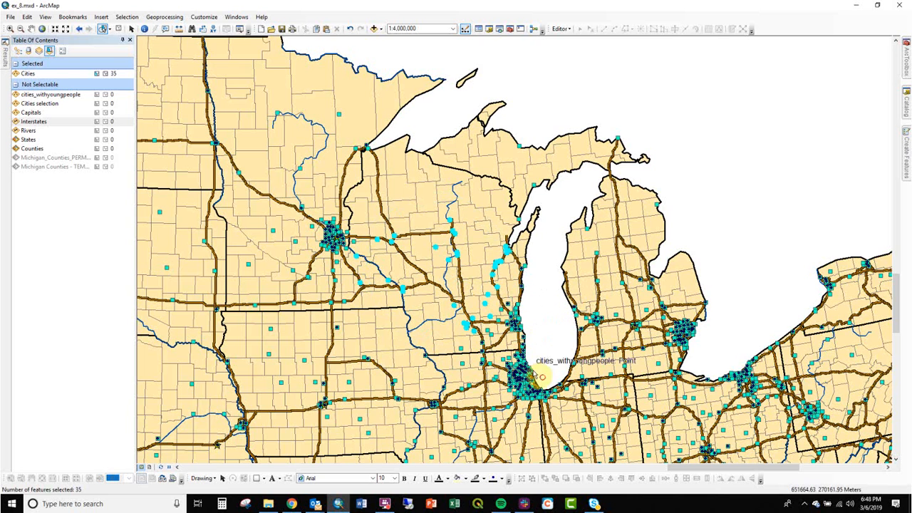
{"action": "left_click_drag", "start_coordinate": [544, 391], "coordinate": [556, 394]}
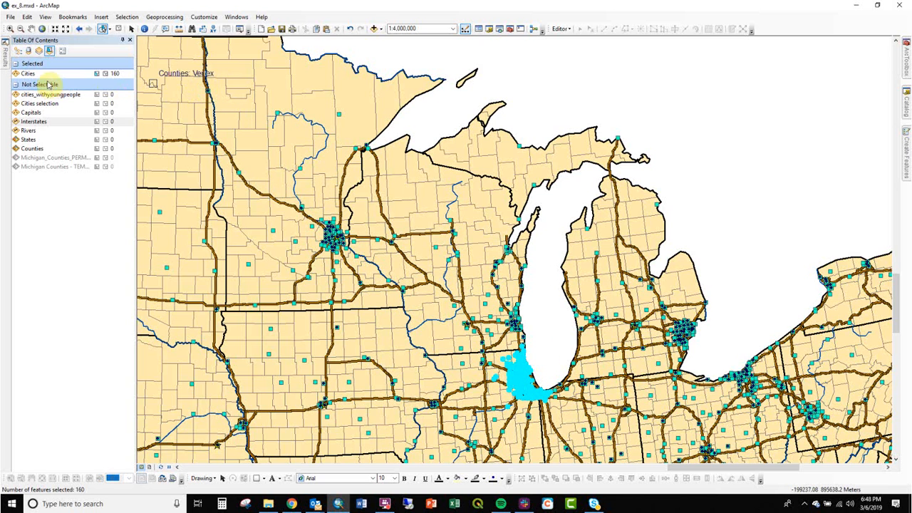
- With the layers listed by drawing order, clear the selected cities and return to selecting by rectangle
{"action": "left_click", "coordinate": [18, 50]}
{"action": "left_click", "coordinate": [51, 234]}
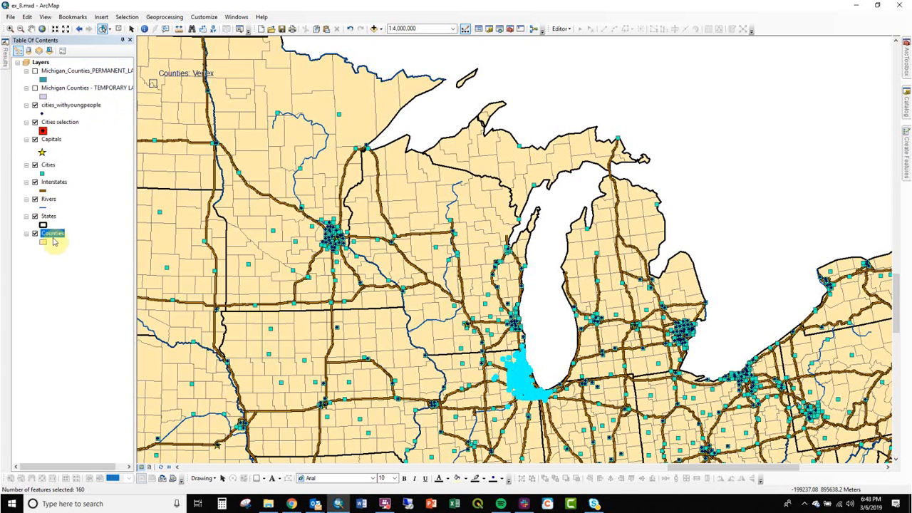
{"action": "left_click", "coordinate": [558, 100]}
{"action": "left_click", "coordinate": [112, 33]}
{"action": "left_click", "coordinate": [121, 36]}
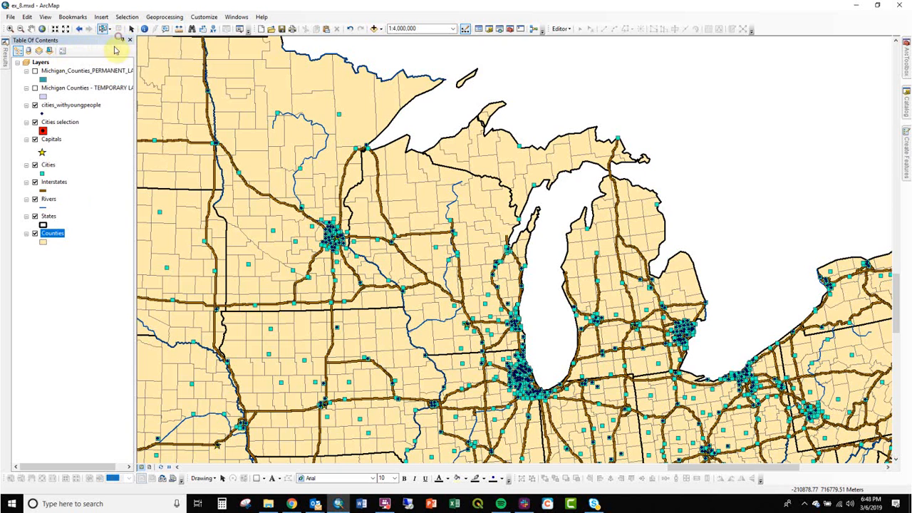
- Open the attribute table of the Counties layer and select the records with OBJECTID 6 to 20
{"action": "right_click", "coordinate": [59, 234]}
{"action": "left_click", "coordinate": [91, 257]}
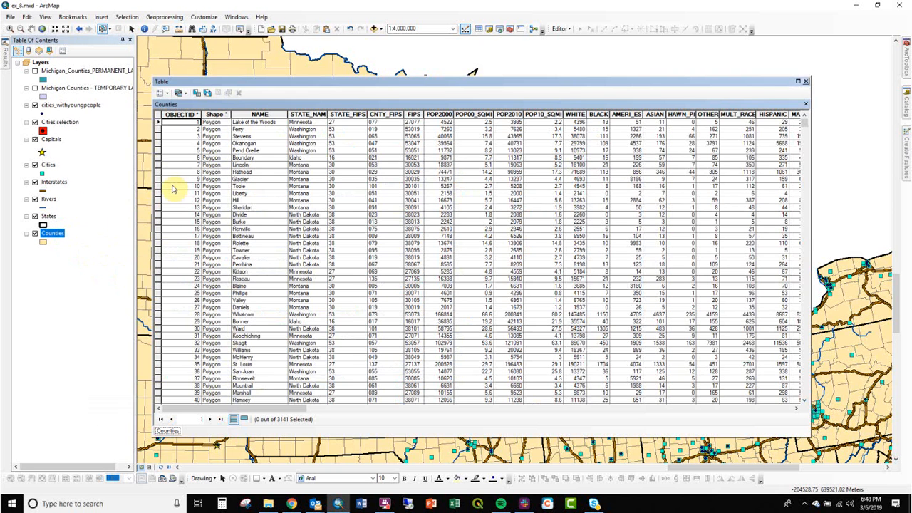
{"action": "left_click_drag", "start_coordinate": [159, 160], "coordinate": [160, 258]}
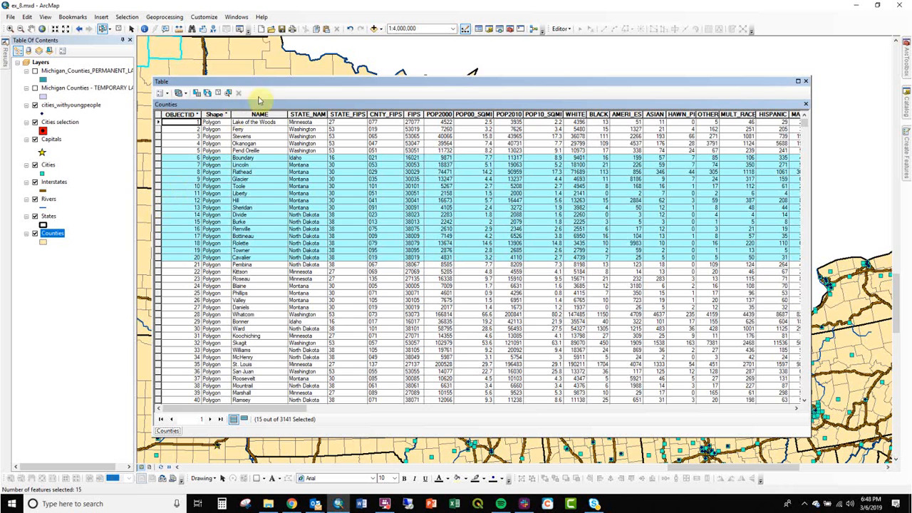
- Sort the Counties table by STATE_NAME and select all Alabama records, from Lauderdale through Mobile
{"action": "double_click", "coordinate": [298, 116]}
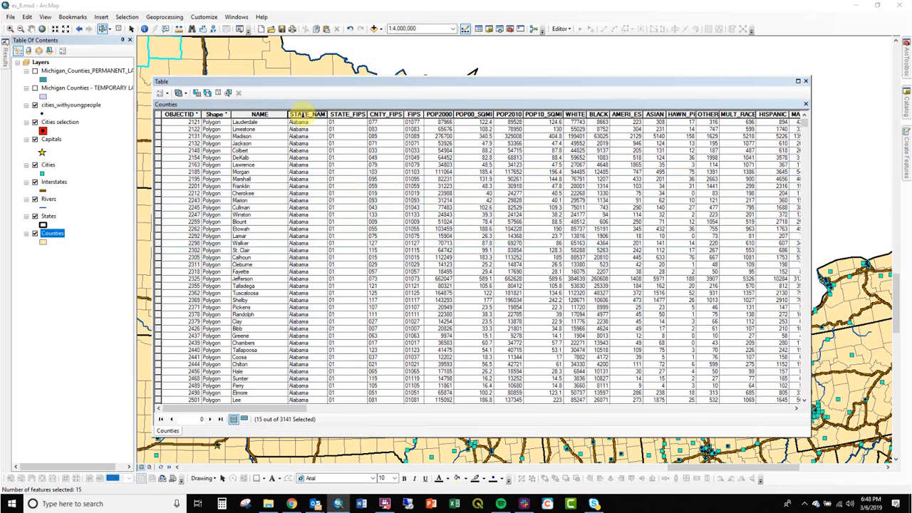
{"action": "left_click", "coordinate": [159, 123]}
{"action": "scroll", "coordinate": [218, 278], "scroll_direction": "down", "scroll_amount": 18}
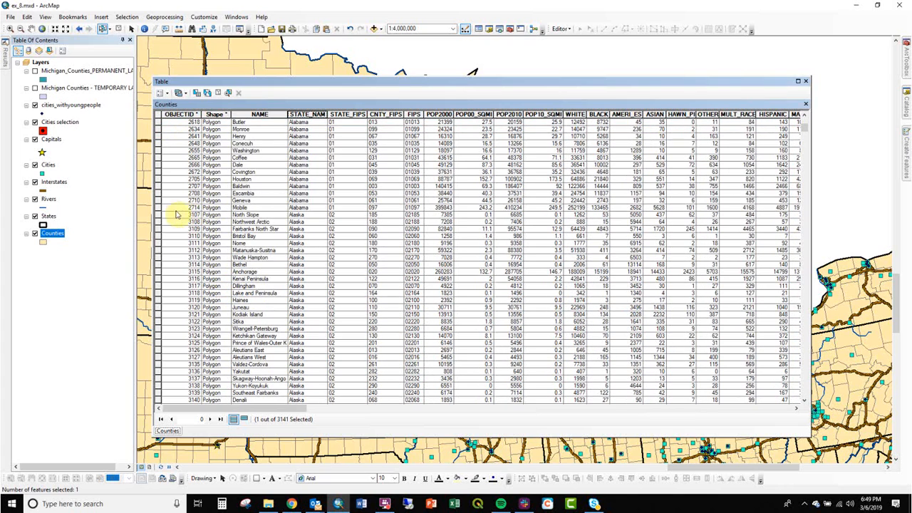
{"action": "left_click", "coordinate": [159, 207], "text": "shift"}
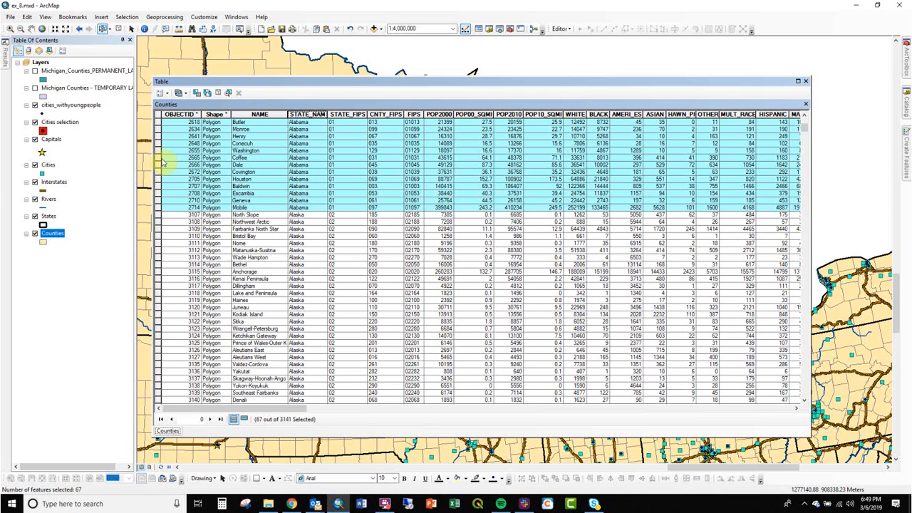
- Zoom the map to the Coffee County, Alabama record, then close the table and zoom out
{"action": "right_click", "coordinate": [159, 159]}
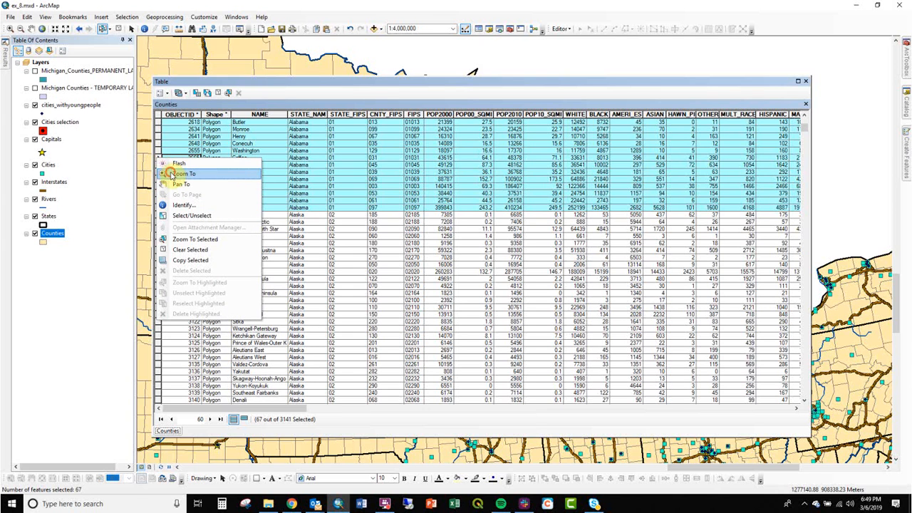
{"action": "left_click", "coordinate": [163, 175]}
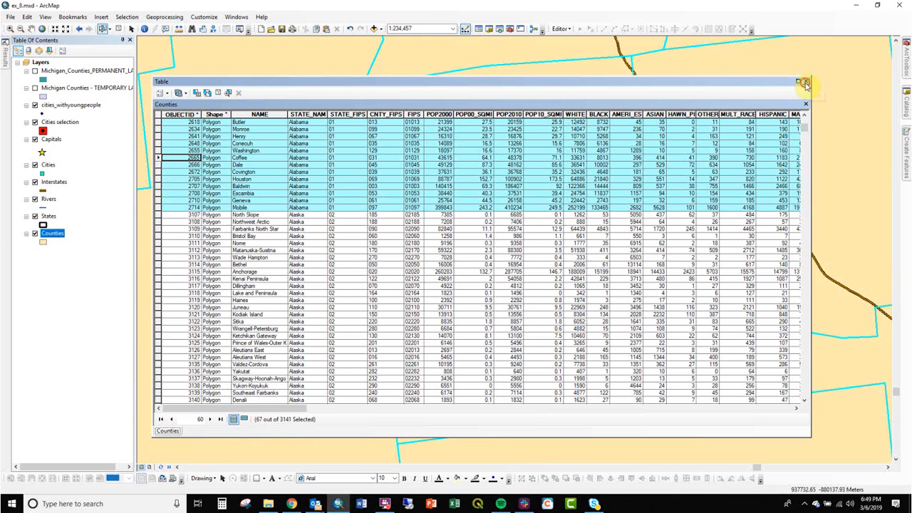
{"action": "left_click", "coordinate": [807, 83]}
{"action": "scroll", "coordinate": [493, 172], "scroll_direction": "up", "scroll_amount": 5}
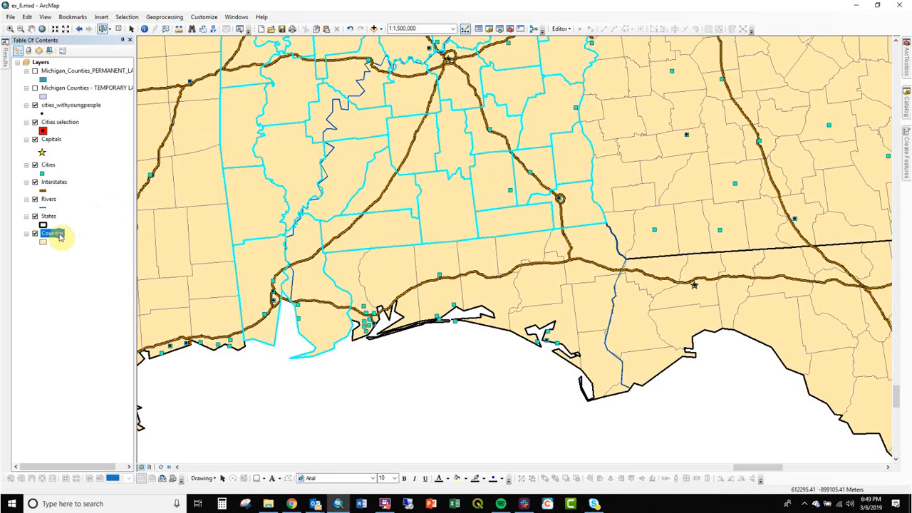
- Reopen the Counties attribute table, zoom the map to all selected Alabama counties and close the table
{"action": "right_click", "coordinate": [61, 237]}
{"action": "left_click", "coordinate": [94, 262]}
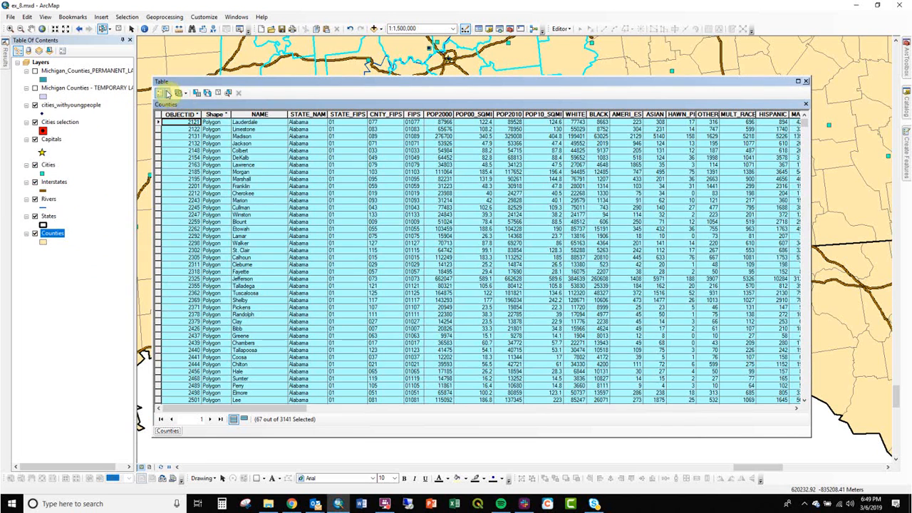
{"action": "left_click", "coordinate": [166, 93]}
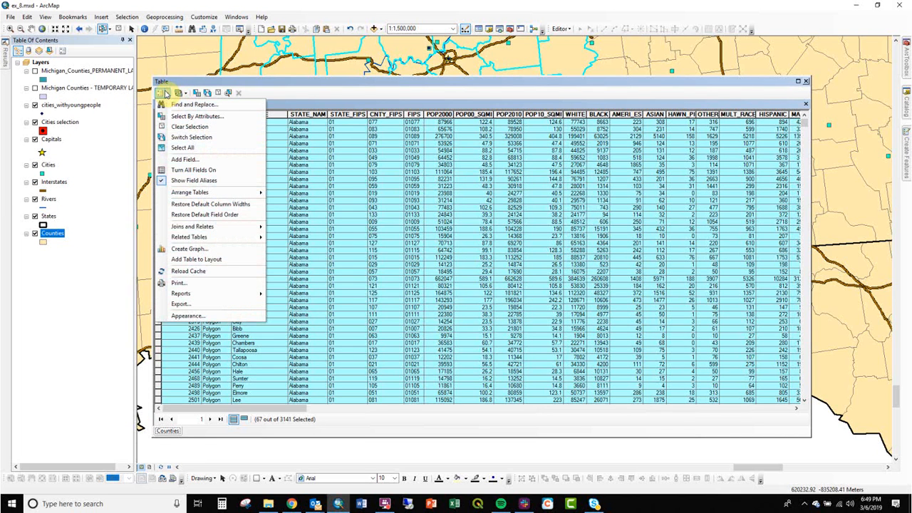
{"action": "left_click", "coordinate": [248, 87]}
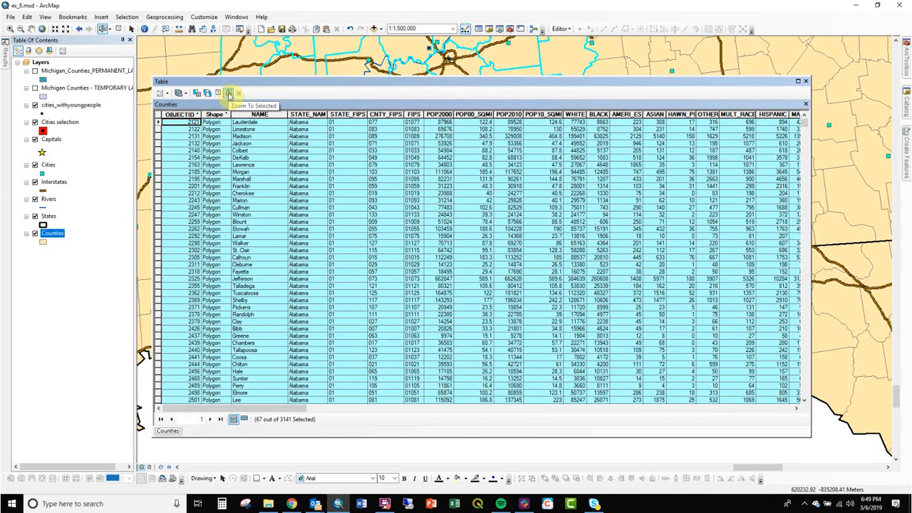
{"action": "left_click", "coordinate": [228, 93]}
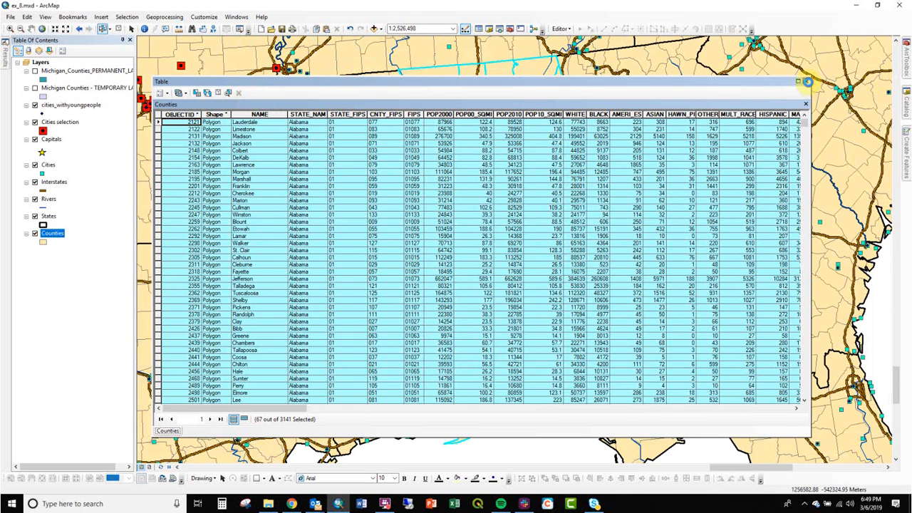
{"action": "left_click", "coordinate": [807, 82]}
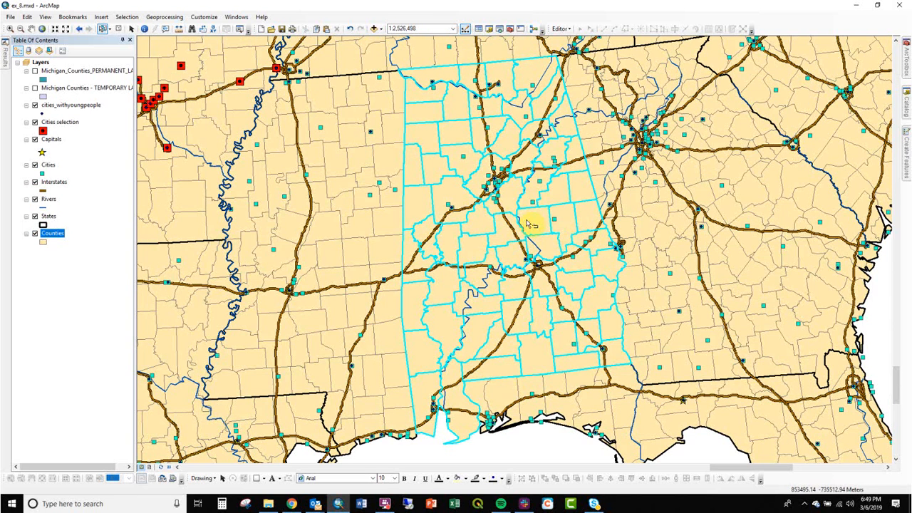
- Open the Counties attribute table again and clear the selection of Alabama counties
{"action": "right_click", "coordinate": [54, 235]}
{"action": "left_click", "coordinate": [84, 258]}
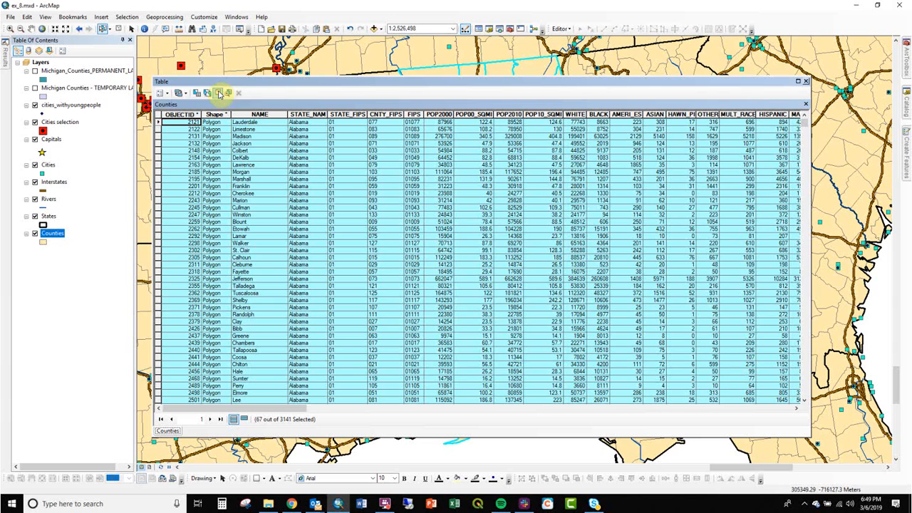
{"action": "left_click", "coordinate": [217, 93]}
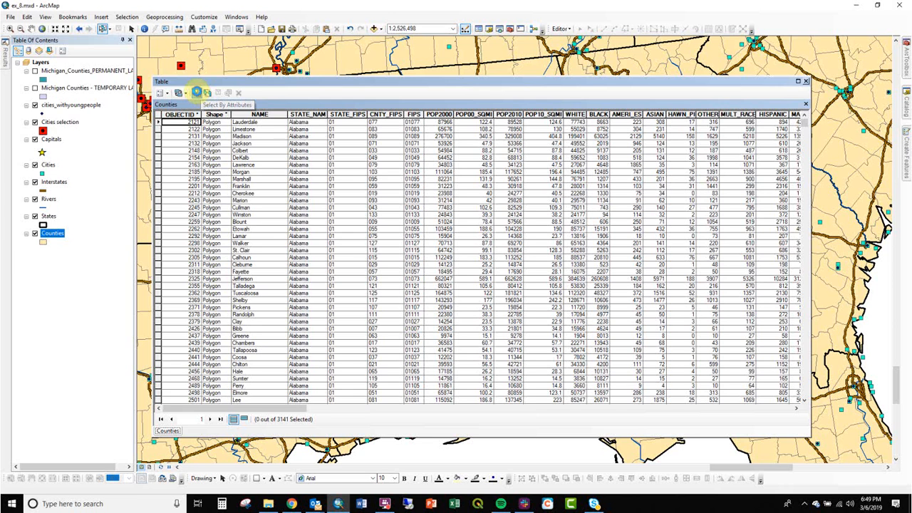
- View the Select by Attributes dialog for the Counties table, then close both the dialog and the table
{"action": "left_click", "coordinate": [196, 92]}
{"action": "left_click_drag", "start_coordinate": [132, 18], "coordinate": [473, 143]}
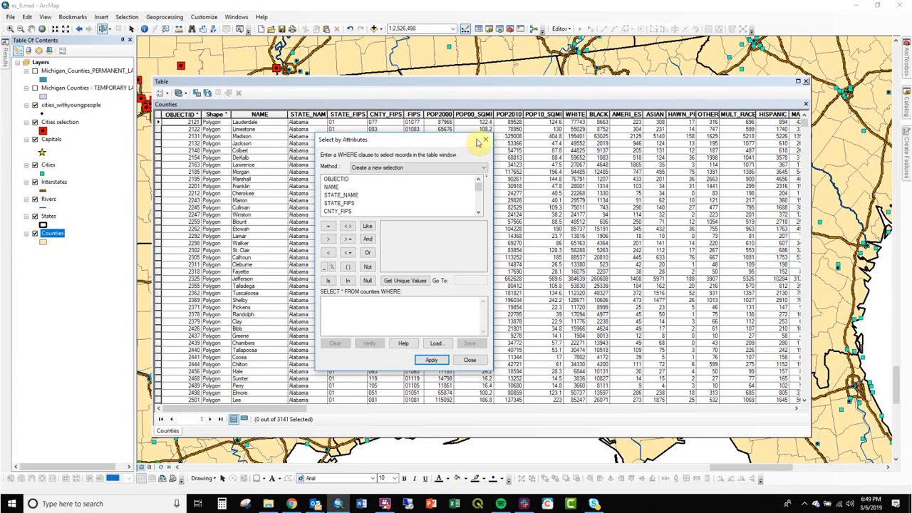
{"action": "left_click", "coordinate": [485, 139]}
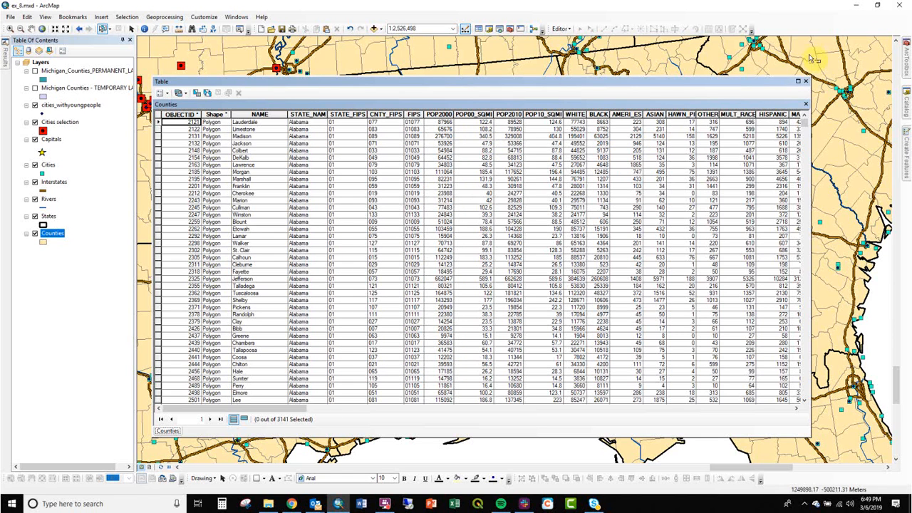
{"action": "left_click", "coordinate": [806, 82]}
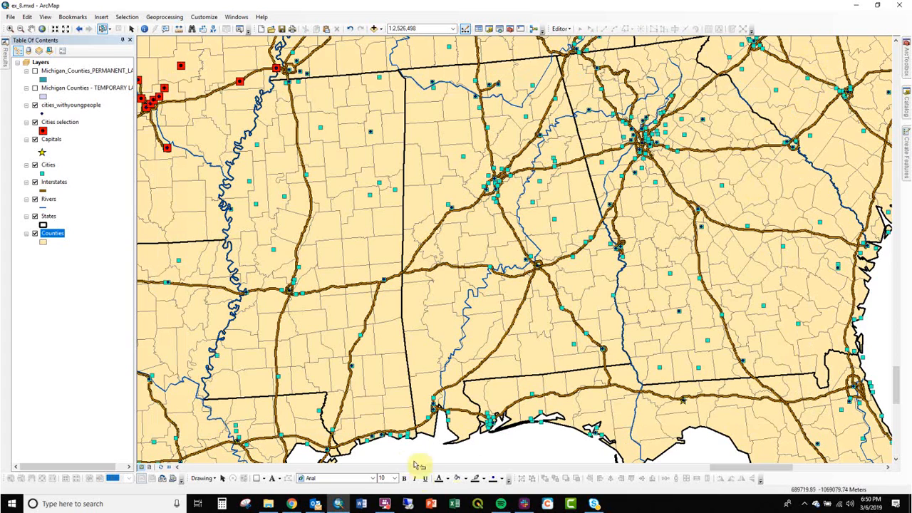